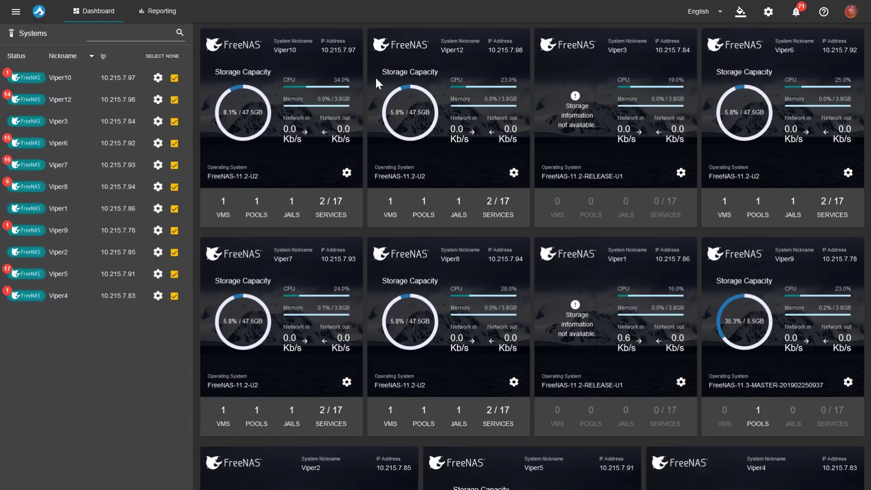
Sort the Systems list by Nickname ascending so Viper1 through Viper12 line up
{"action": "left_click", "coordinate": [74, 57]}
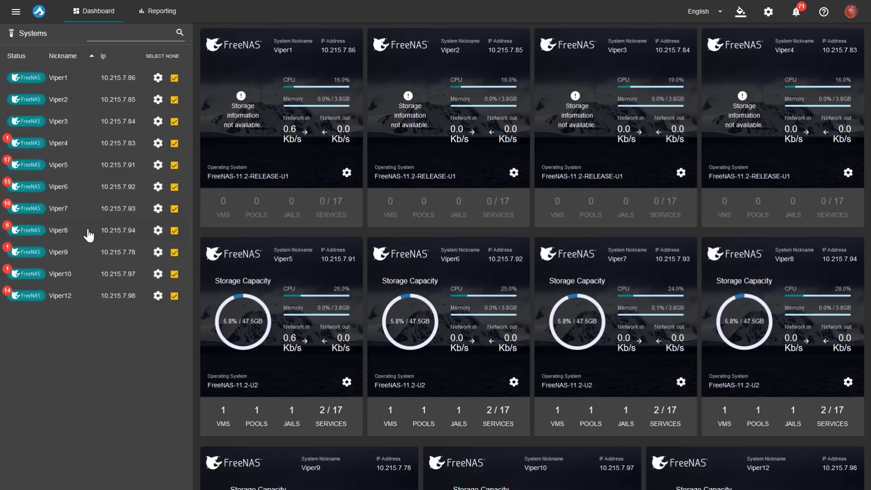
Show only Viper12 and review its Network, Services, Jails and Virtual Machines views
{"action": "left_click", "coordinate": [63, 300]}
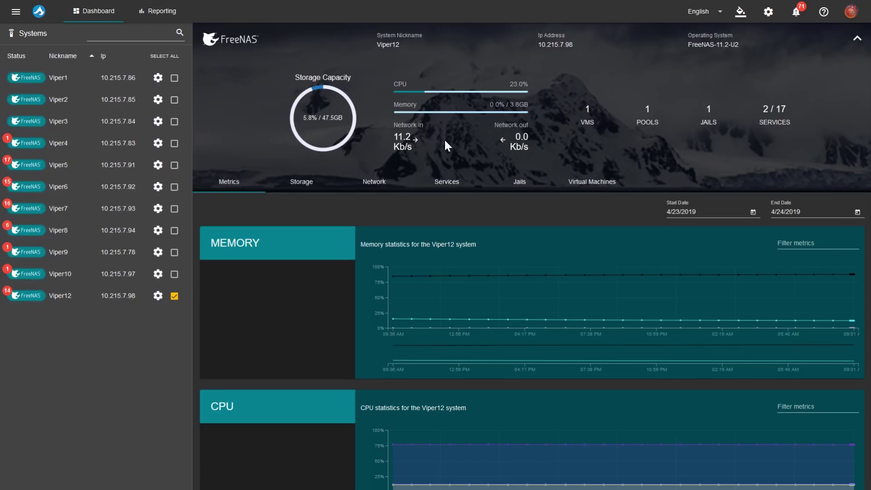
{"action": "left_click", "coordinate": [371, 189]}
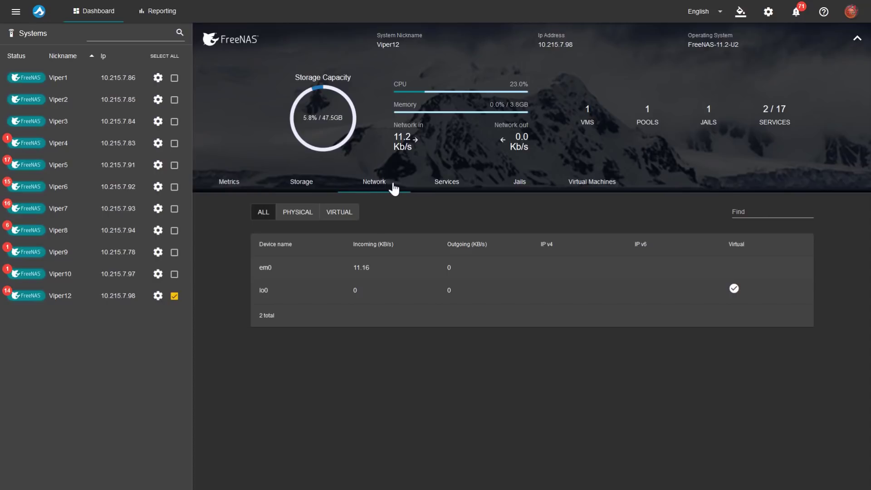
{"action": "left_click", "coordinate": [447, 188]}
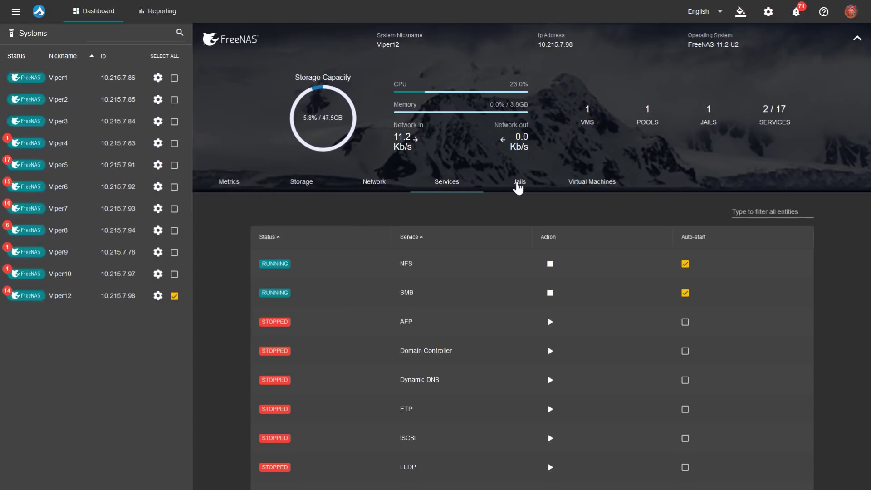
{"action": "left_click", "coordinate": [523, 188]}
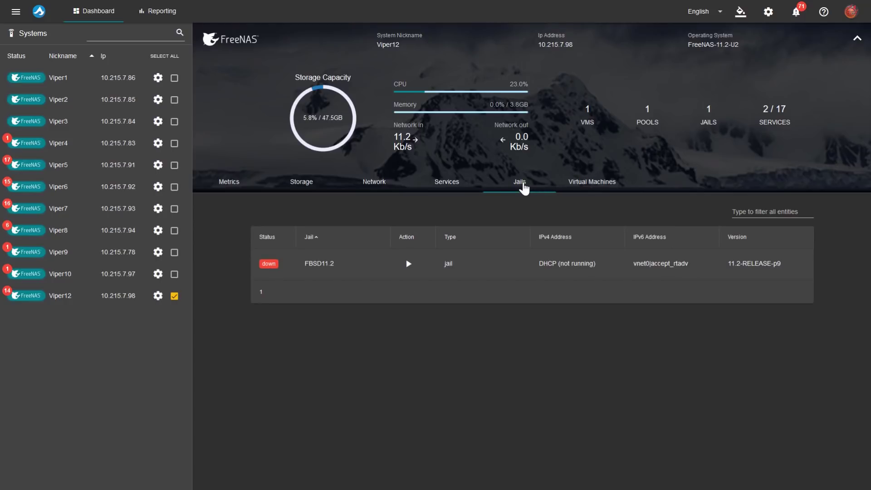
{"action": "left_click", "coordinate": [577, 192]}
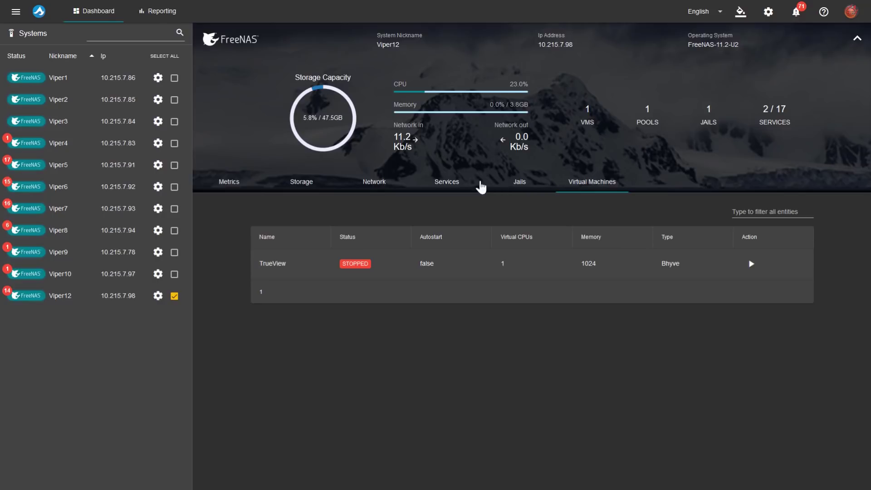
Show Viper12's storage pool and expand POOL to list its disks
{"action": "left_click", "coordinate": [303, 187]}
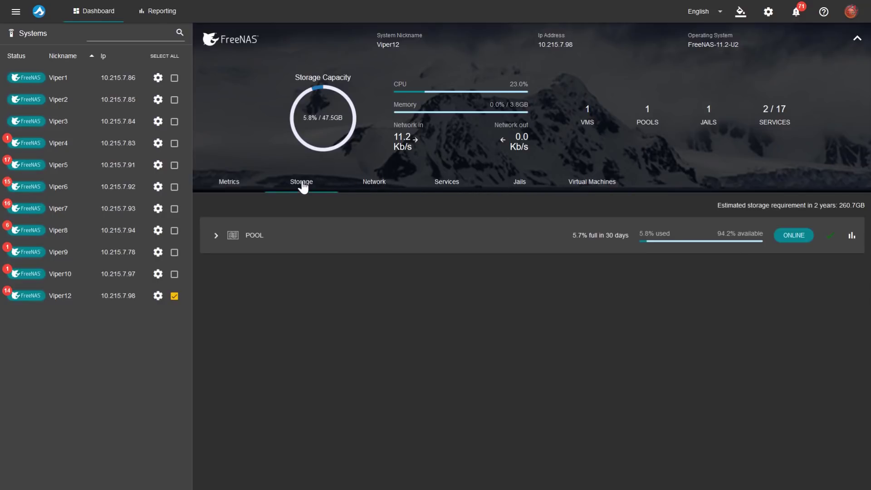
{"action": "left_click", "coordinate": [215, 235]}
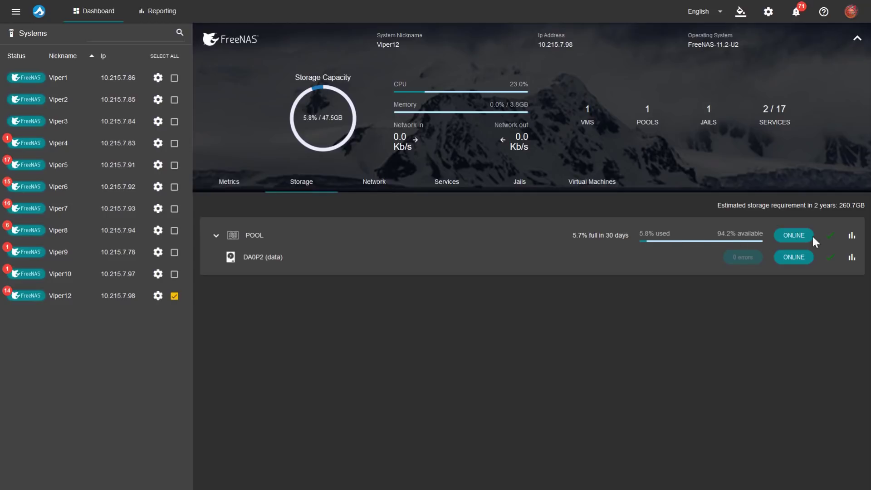
View the pool's usage report and expand the Pool, iocage and releases datasets, then collapse iocage
{"action": "left_click", "coordinate": [851, 235]}
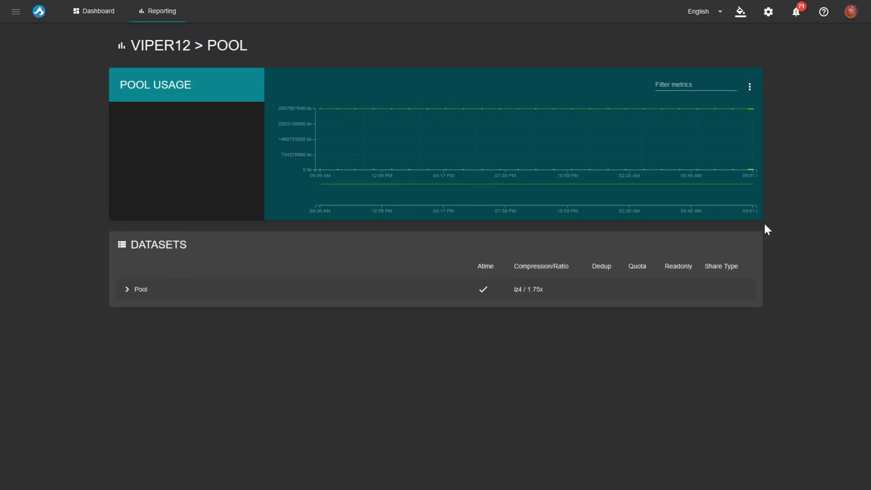
{"action": "left_click", "coordinate": [123, 292]}
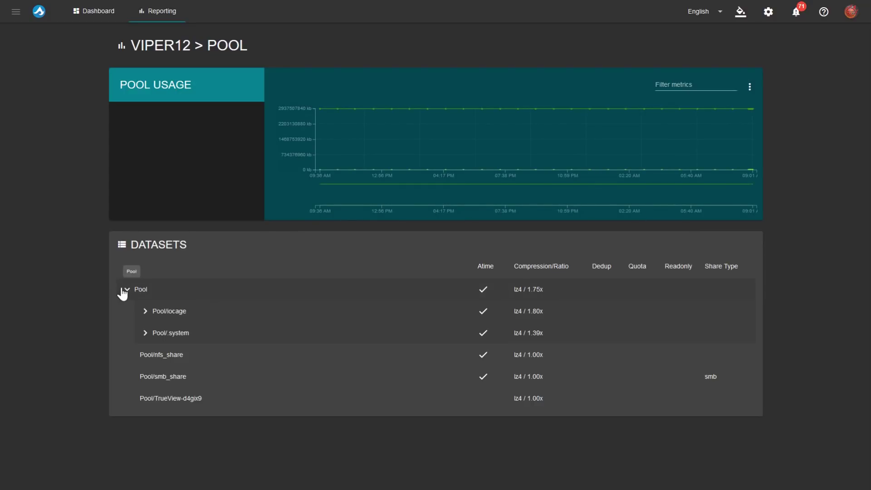
{"action": "left_click", "coordinate": [144, 312]}
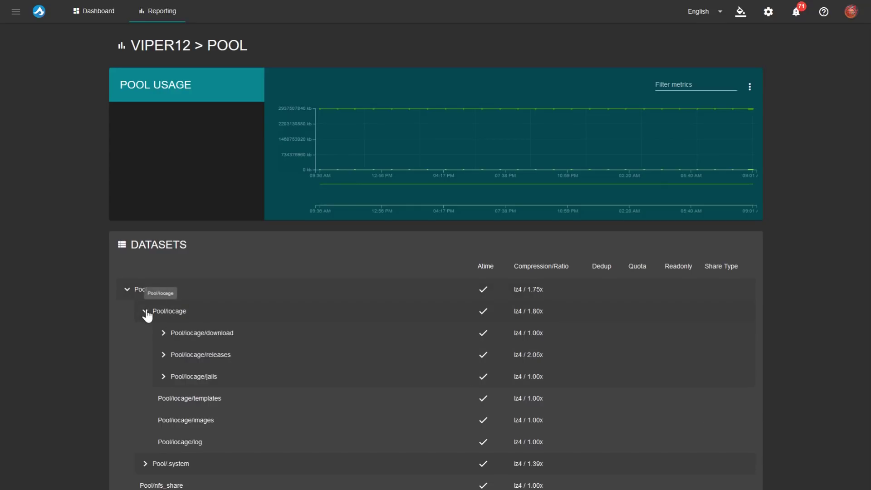
{"action": "left_click", "coordinate": [172, 357]}
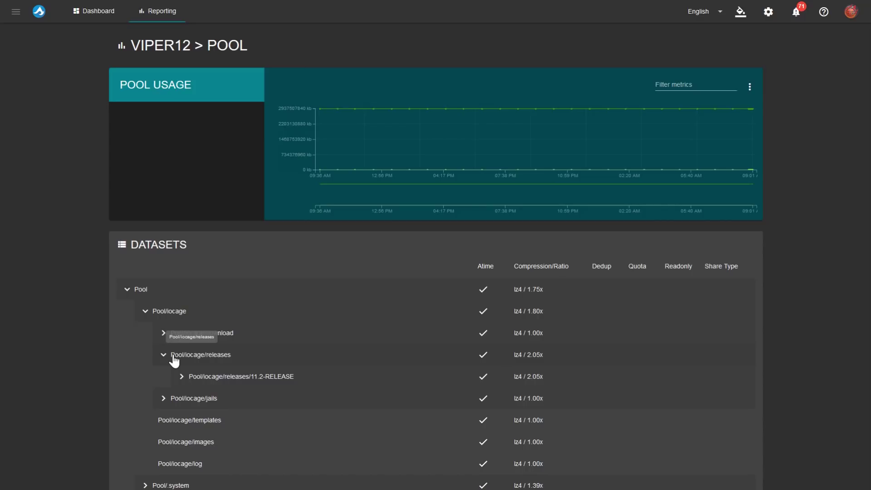
{"action": "left_click", "coordinate": [161, 318]}
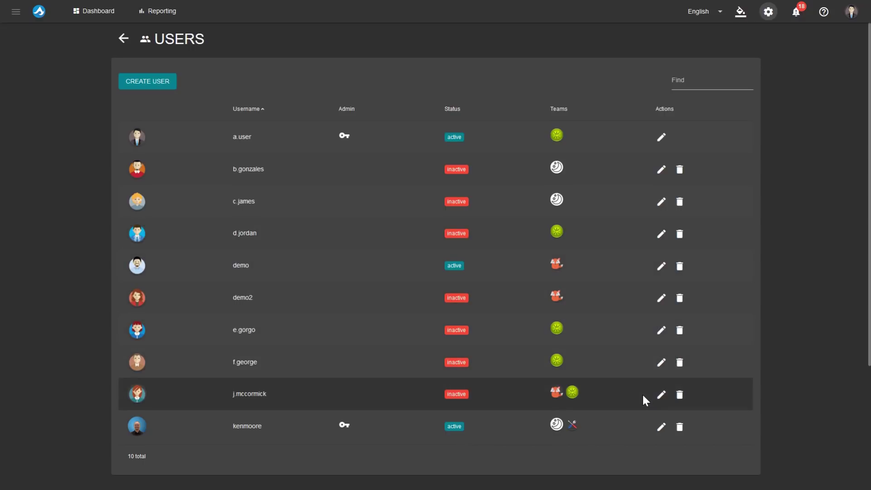
{"action": "left_click", "coordinate": [660, 396]}
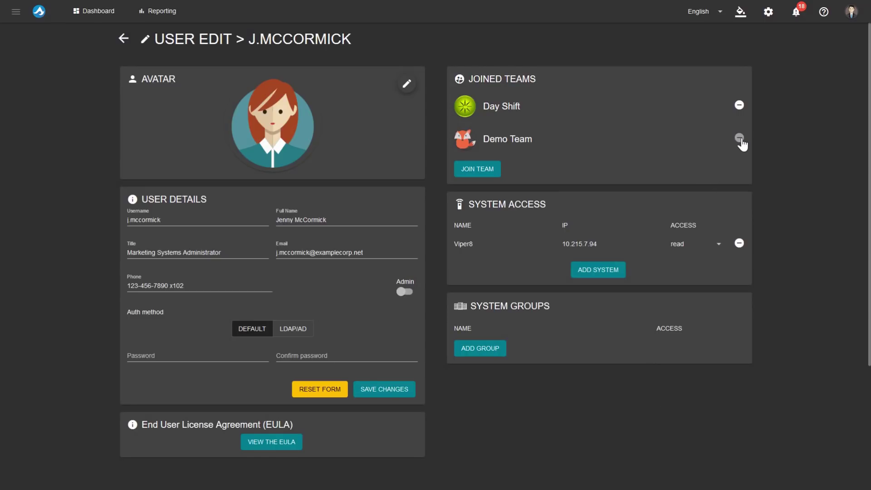
{"action": "left_click", "coordinate": [739, 137]}
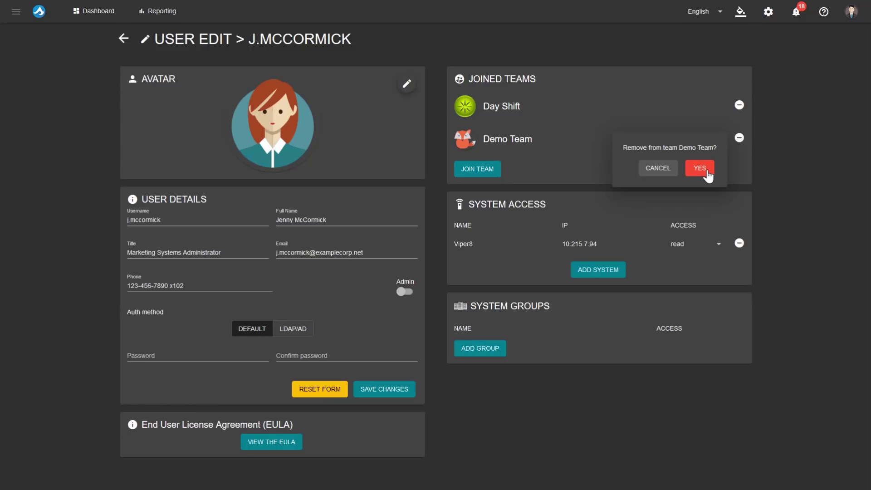
{"action": "left_click", "coordinate": [705, 170]}
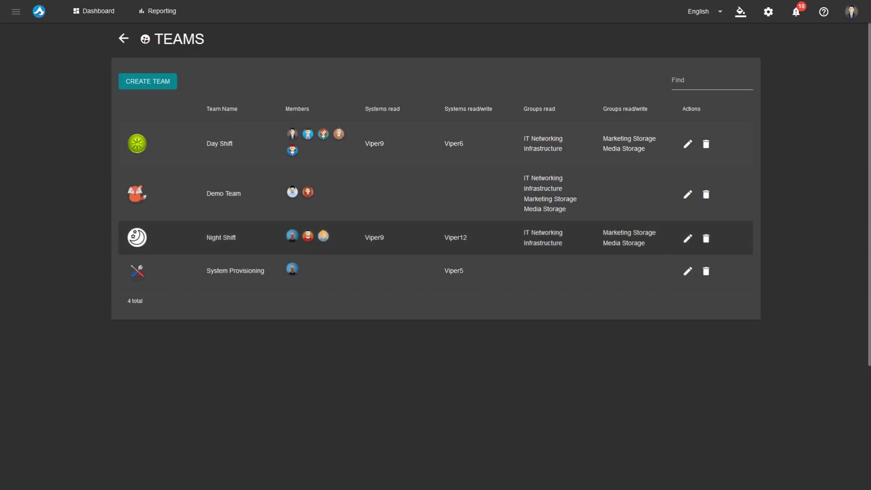
Open the Night Shift team for editing
{"action": "left_click", "coordinate": [687, 239]}
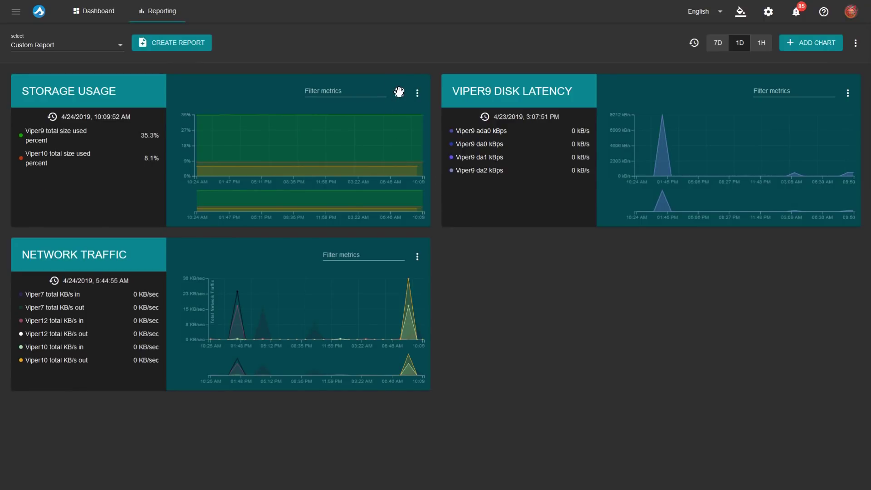
Move the Storage Usage chart to the right column, check the Network Traffic chart's options, and list the available reports
{"action": "mouse_move", "coordinate": [399, 92]}
{"action": "left_mouse_down"}
{"action": "mouse_move", "coordinate": [558, 197]}
{"action": "mouse_move", "coordinate": [819, 92]}
{"action": "left_mouse_up"}
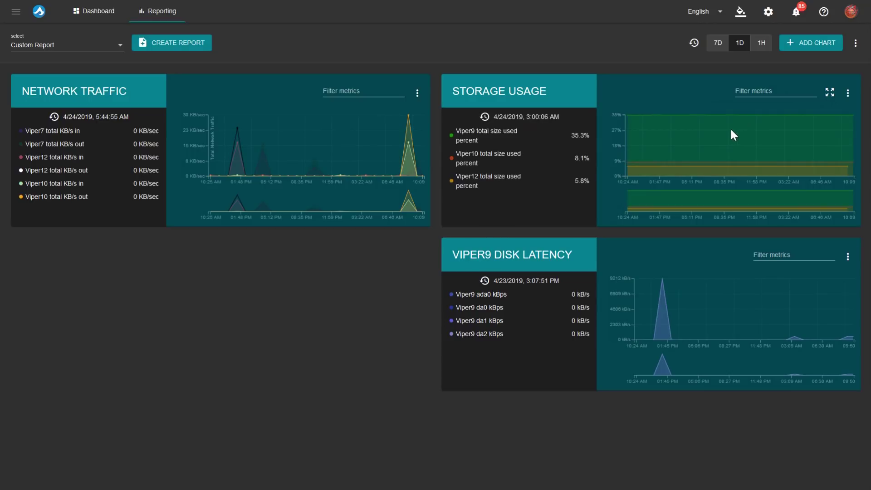
{"action": "mouse_move", "coordinate": [735, 150]}
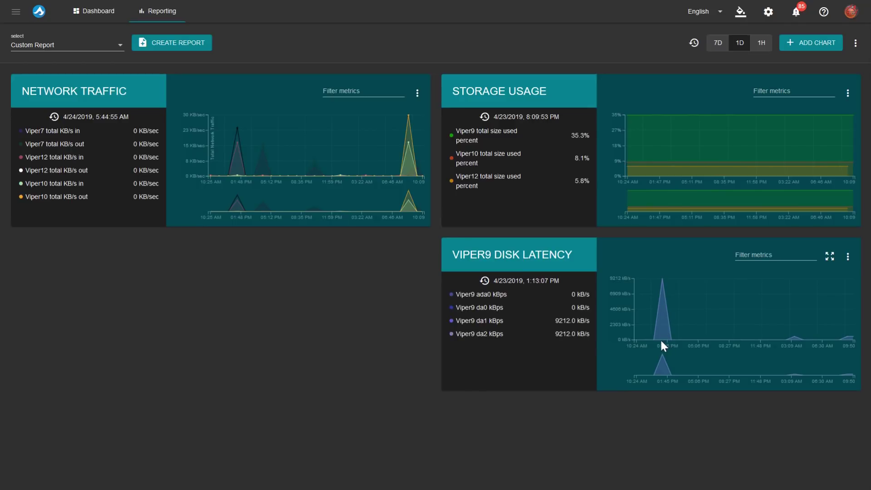
{"action": "mouse_move", "coordinate": [662, 285]}
{"action": "mouse_move", "coordinate": [300, 150]}
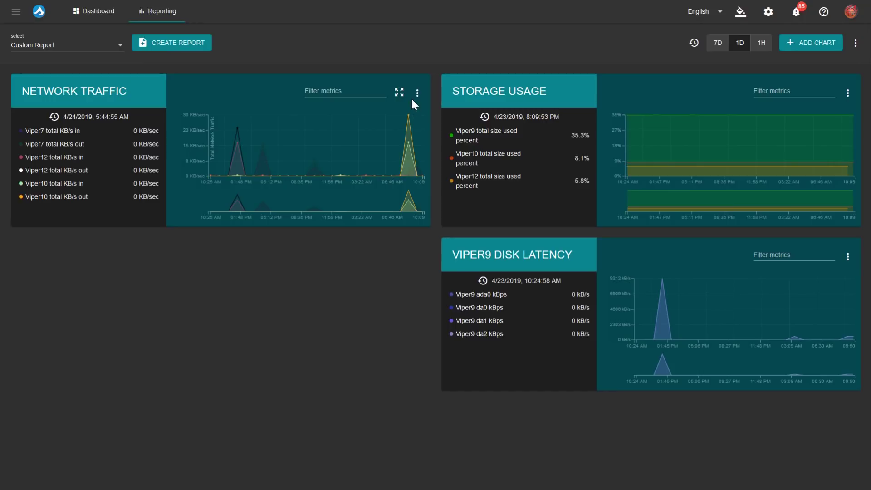
{"action": "left_click", "coordinate": [416, 94]}
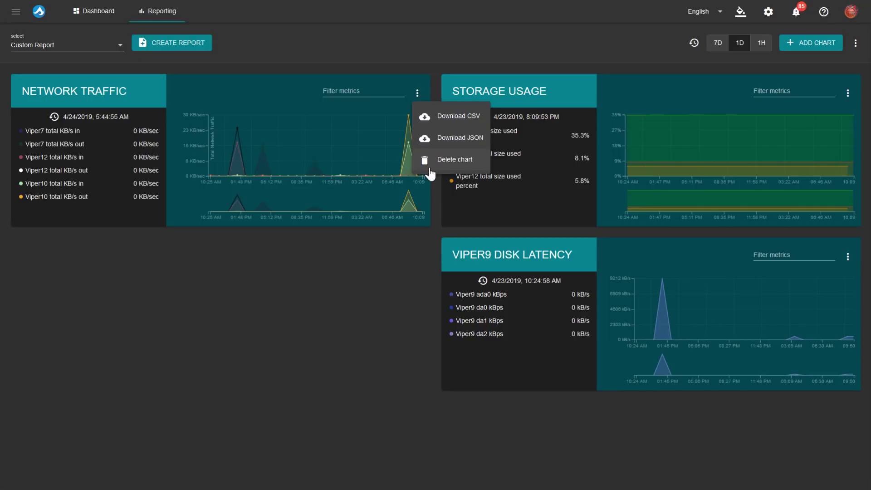
{"action": "left_click", "coordinate": [259, 265]}
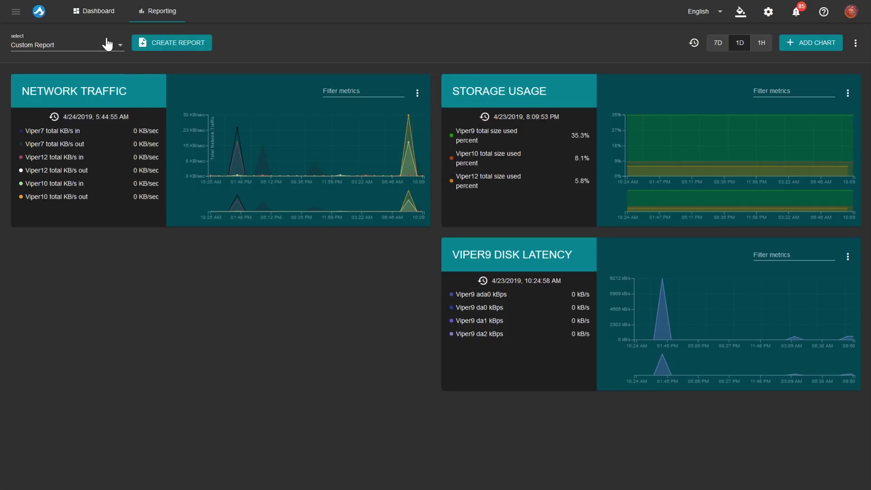
{"action": "left_click", "coordinate": [117, 44]}
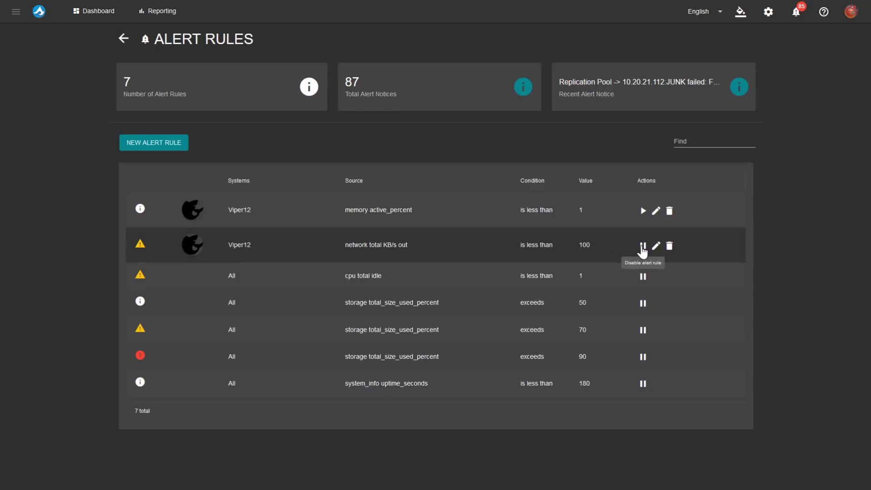
Disable the Viper12 network traffic and memory alert rules
{"action": "left_click", "coordinate": [641, 246]}
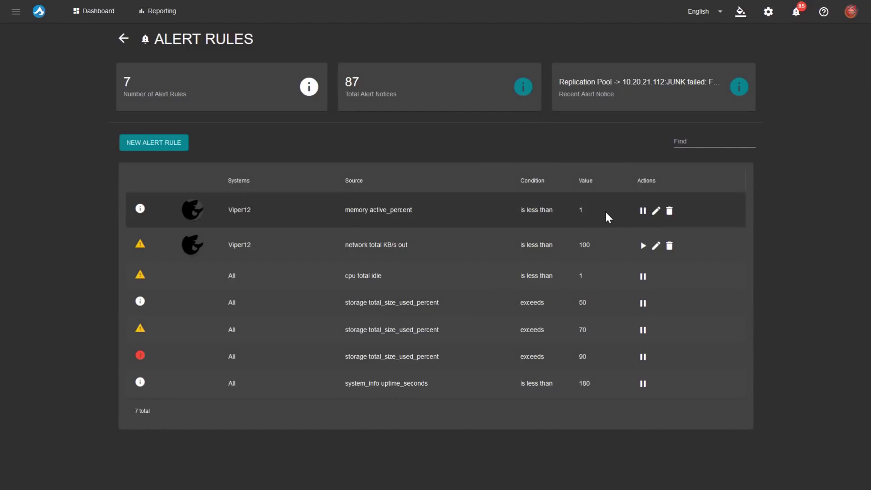
{"action": "left_click", "coordinate": [642, 212]}
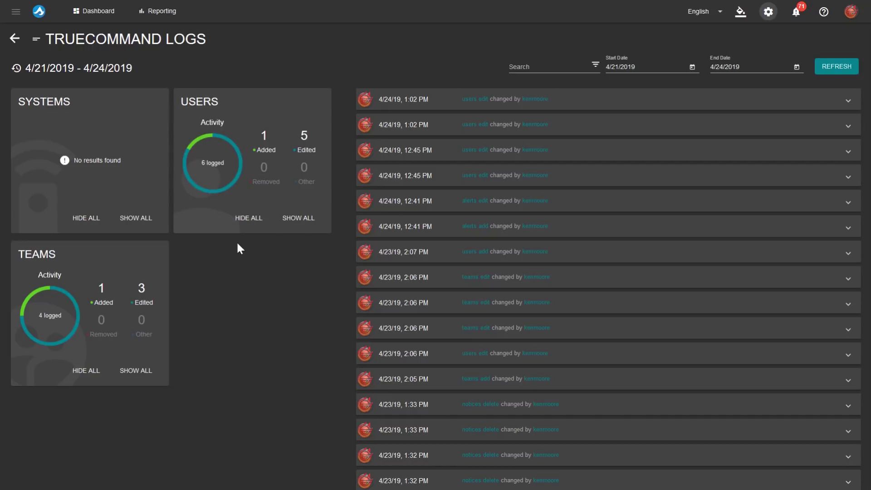
Filter the logs to users only, then teams only, clearing each filter afterwards
{"action": "left_click", "coordinate": [297, 219]}
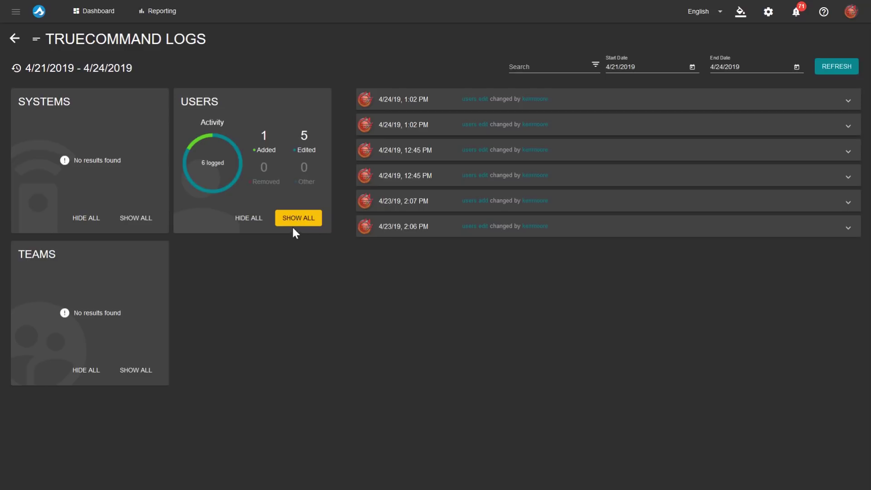
{"action": "left_click", "coordinate": [294, 218]}
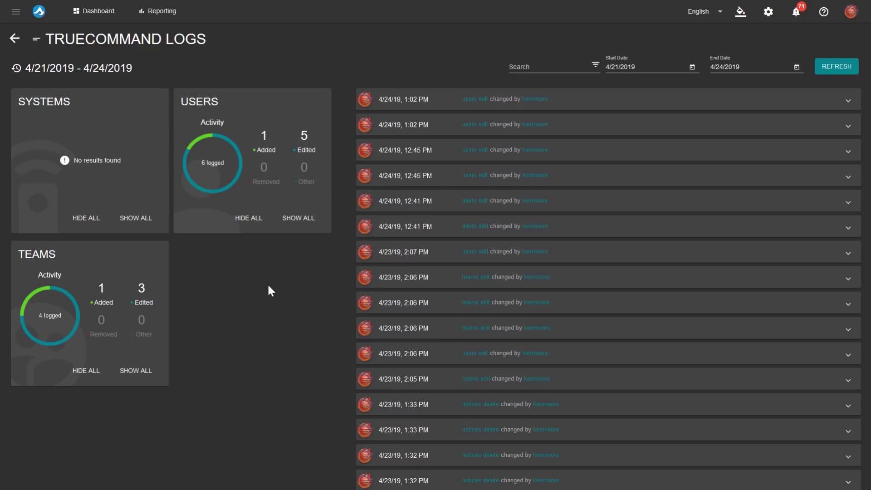
{"action": "left_click", "coordinate": [133, 373]}
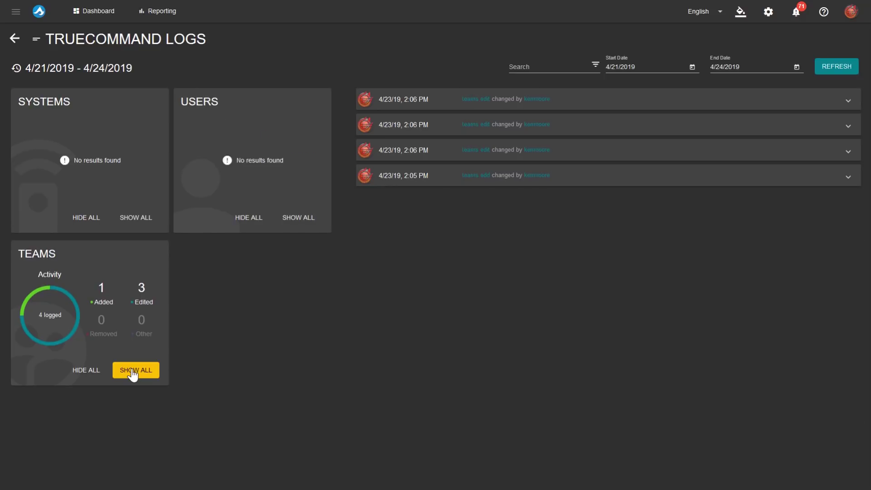
{"action": "left_click", "coordinate": [133, 376]}
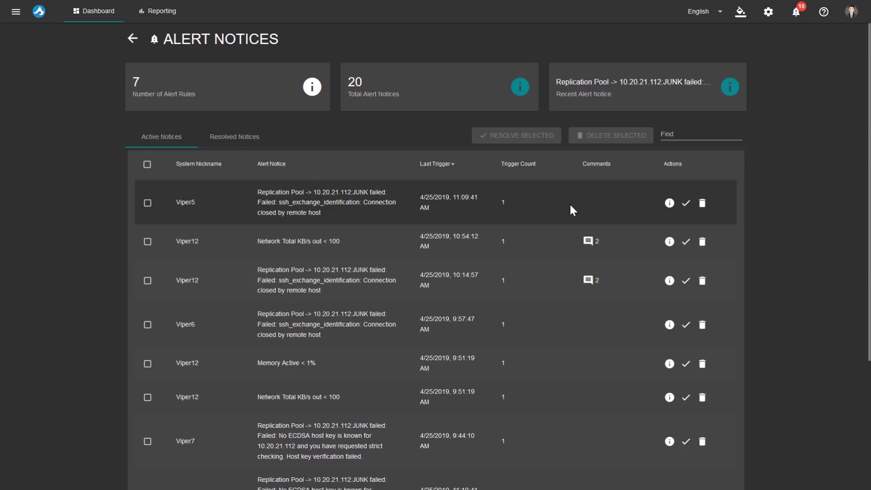
{"action": "left_click", "coordinate": [669, 242]}
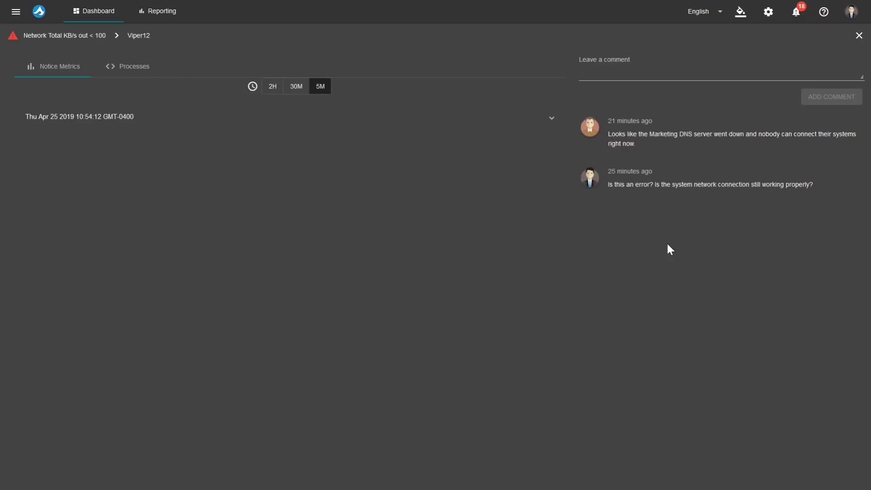
{"action": "left_click", "coordinate": [165, 123]}
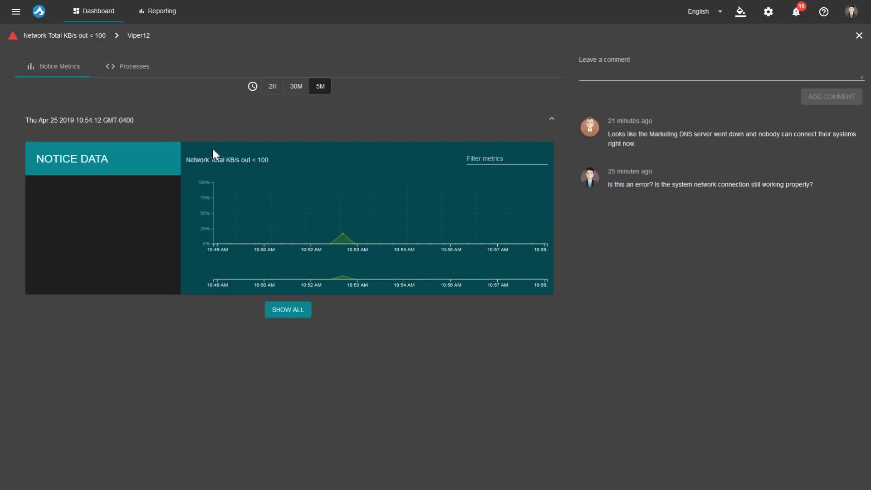
{"action": "left_click", "coordinate": [289, 310]}
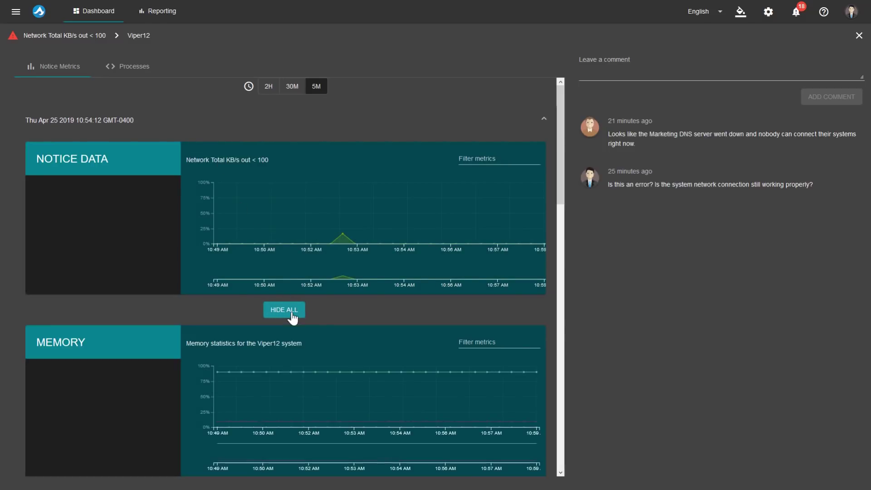
{"action": "scroll", "coordinate": [378, 308], "scroll_direction": "down", "scroll_amount": 5}
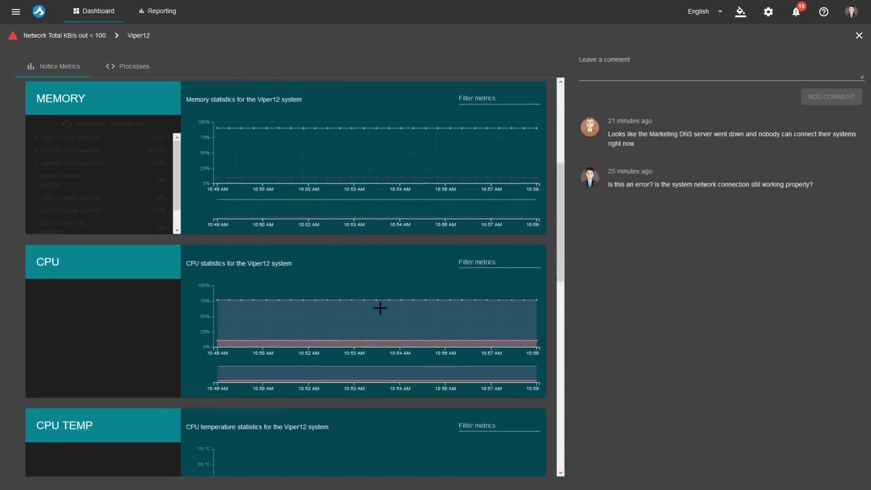
{"action": "scroll", "coordinate": [380, 308], "scroll_direction": "down", "scroll_amount": 4}
{"action": "scroll", "coordinate": [380, 307], "scroll_direction": "down", "scroll_amount": 1}
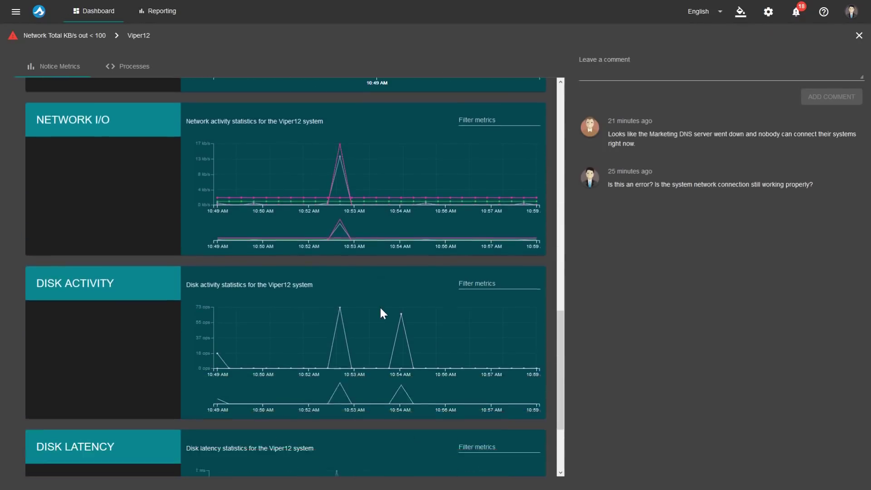
{"action": "scroll", "coordinate": [380, 308], "scroll_direction": "down", "scroll_amount": 1}
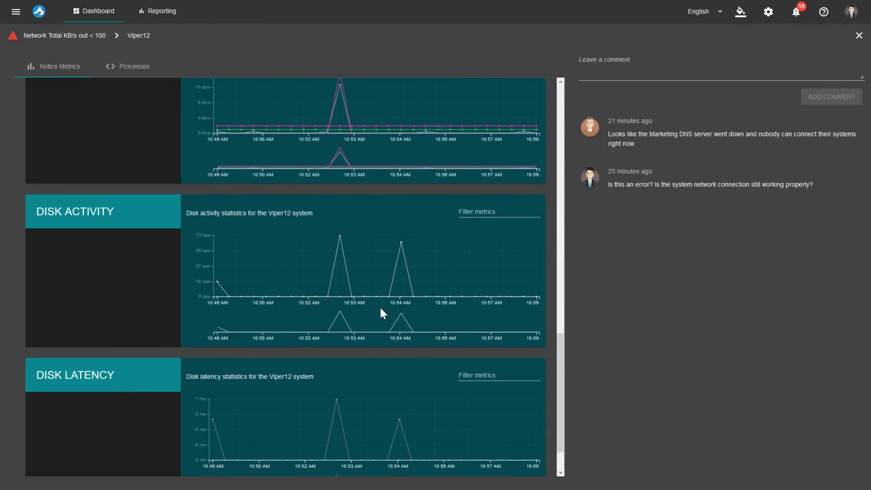
{"action": "scroll", "coordinate": [380, 308], "scroll_direction": "up", "scroll_amount": 1}
{"action": "scroll", "coordinate": [380, 307], "scroll_direction": "up", "scroll_amount": 3}
{"action": "scroll", "coordinate": [381, 307], "scroll_direction": "up", "scroll_amount": 4}
{"action": "scroll", "coordinate": [381, 307], "scroll_direction": "up", "scroll_amount": 3}
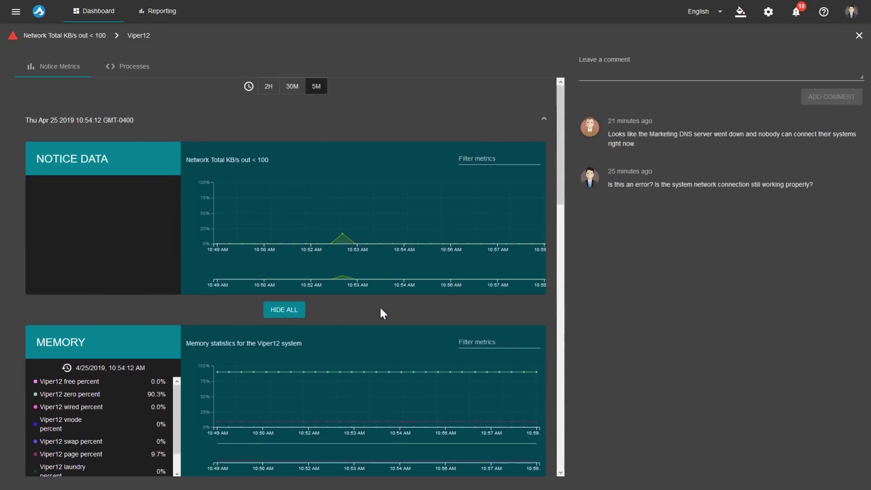
{"action": "left_click", "coordinate": [146, 67]}
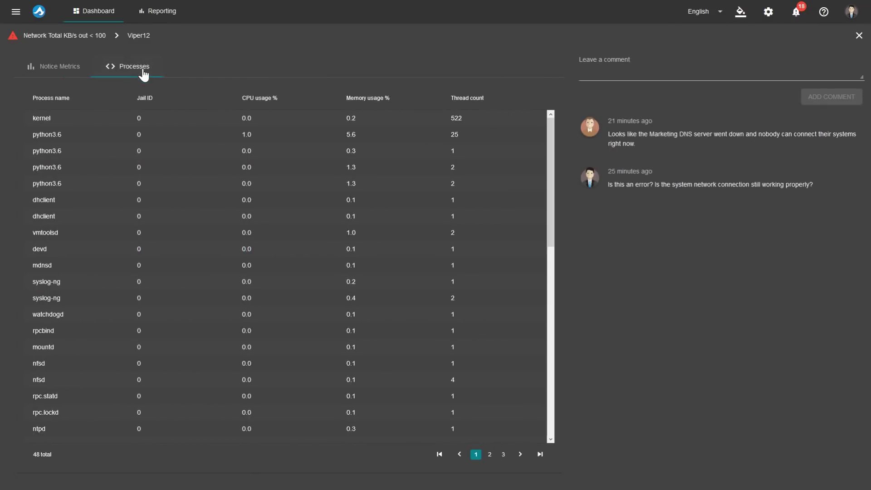
{"action": "left_click", "coordinate": [368, 102]}
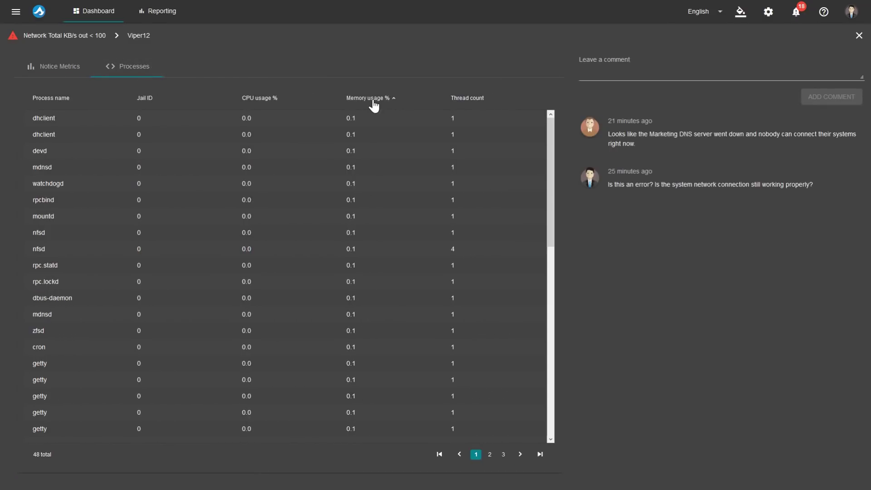
{"action": "left_click", "coordinate": [373, 102]}
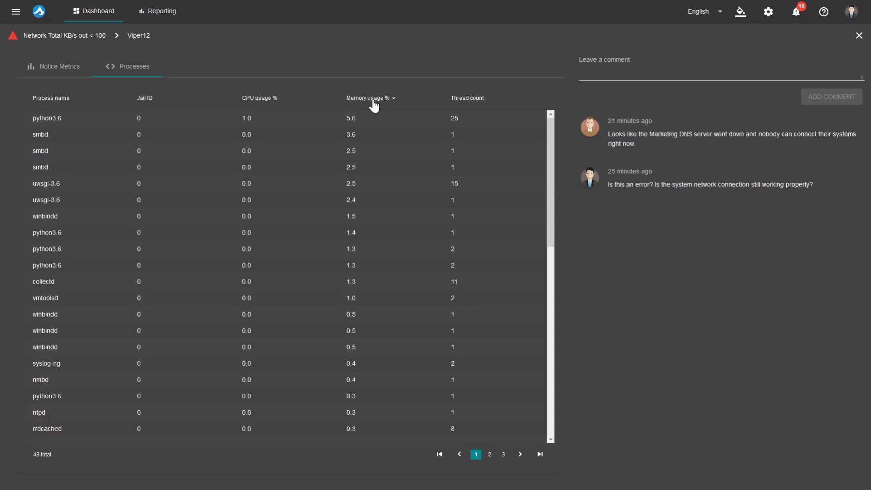
{"action": "left_click", "coordinate": [858, 37]}
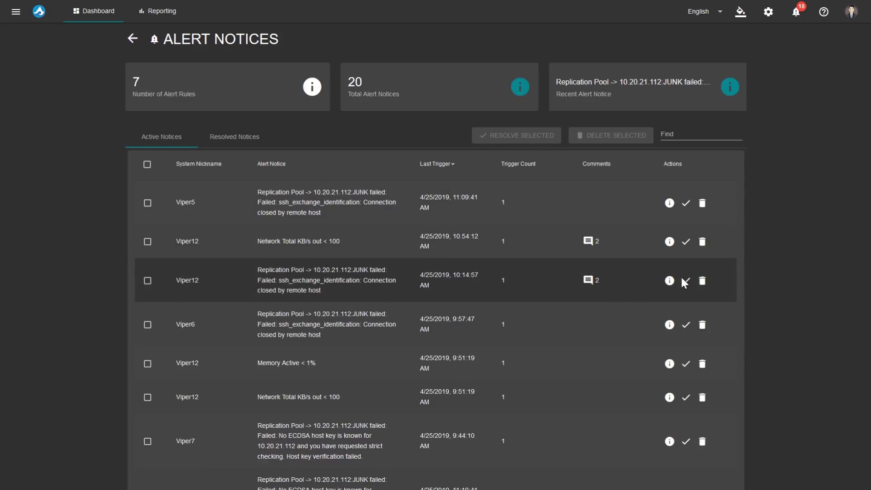
Show the details and comments of Viper12's replication failure notice
{"action": "left_click", "coordinate": [670, 281]}
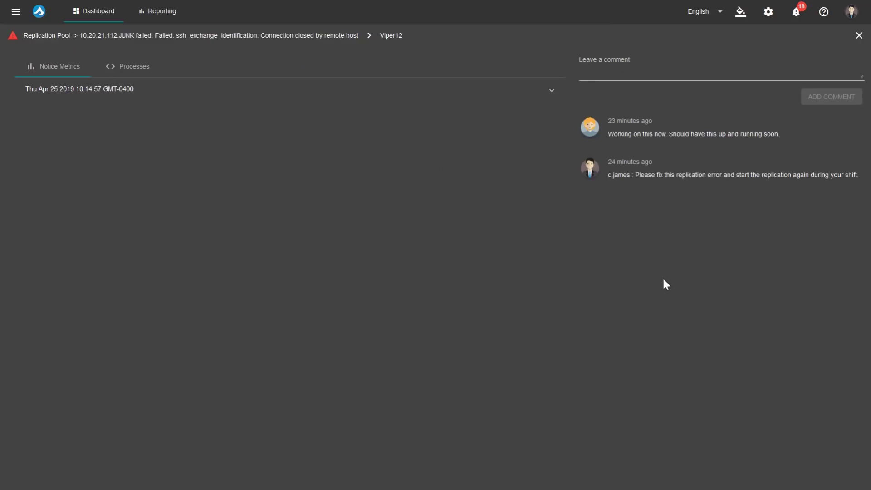